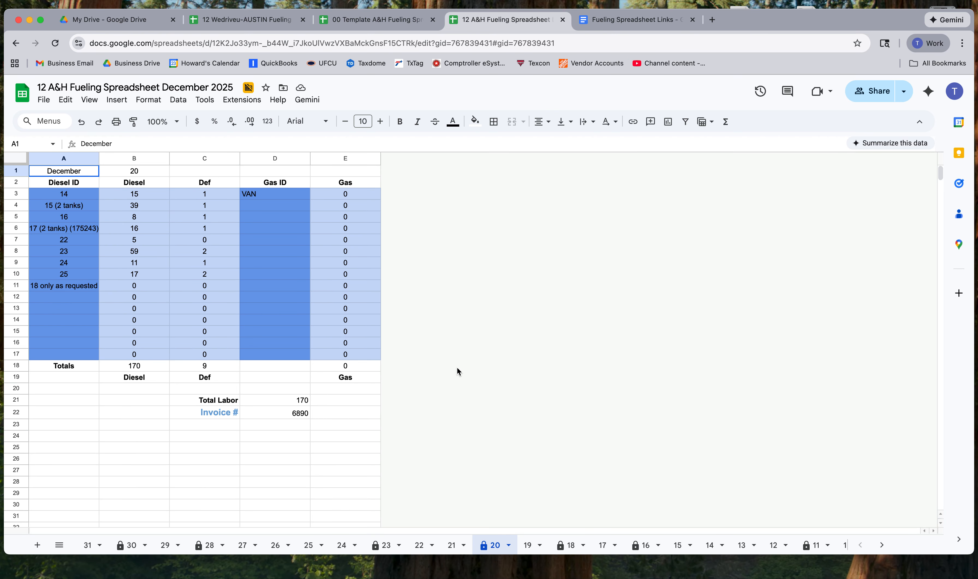
- Close the December 2025 A&H spreadsheet and open the day 27 sheet in the 00 Template A&H Fueling Spreadsheet
{"action": "left_click", "coordinate": [563, 20]}
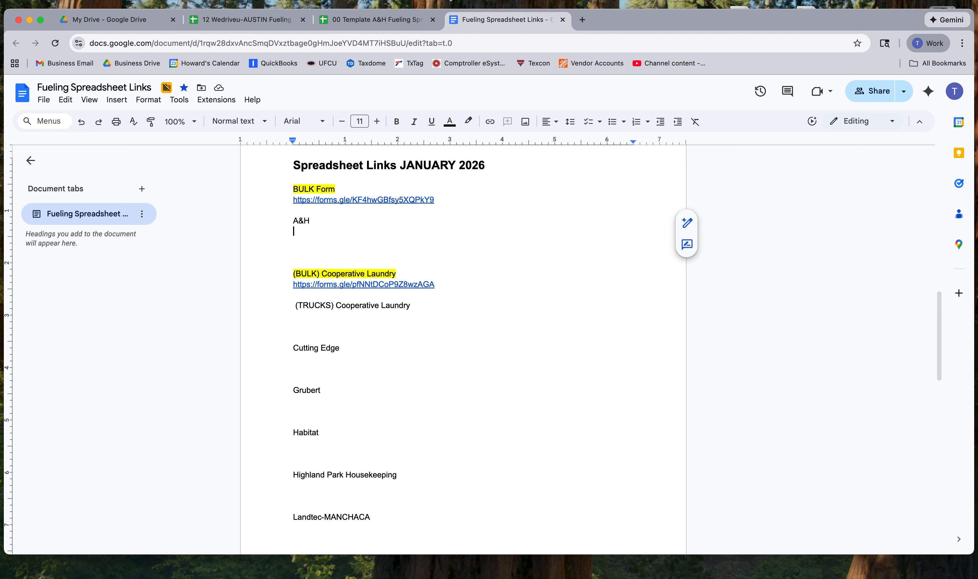
{"action": "left_click", "coordinate": [401, 21]}
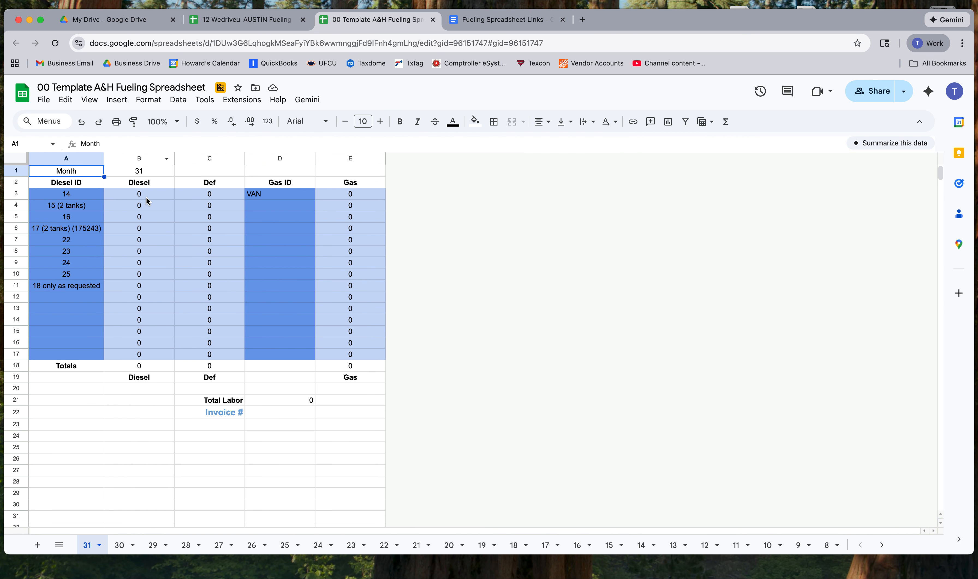
{"action": "left_click", "coordinate": [219, 545]}
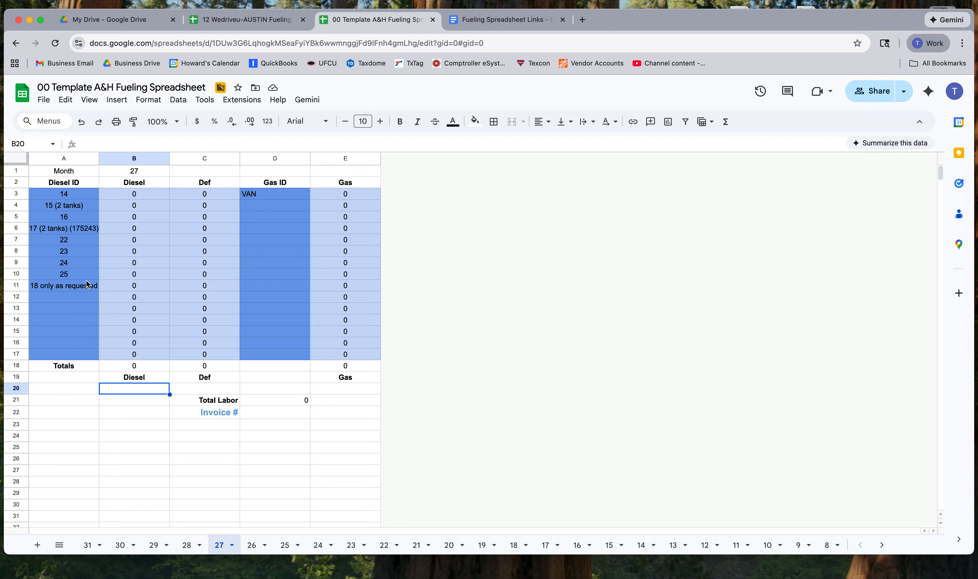
{"action": "left_click", "coordinate": [104, 439]}
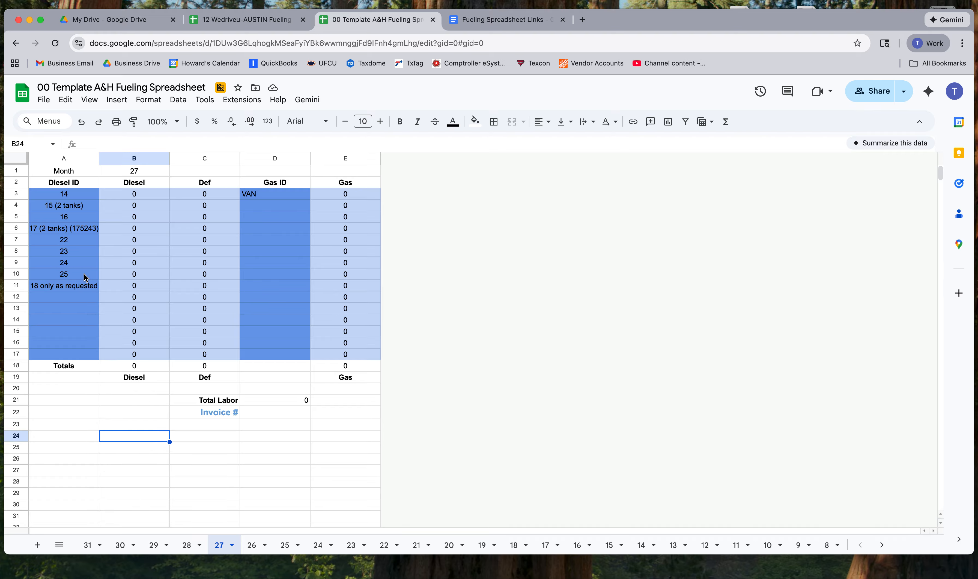
- Start a copy of the template spreadsheet and name it "01 A&H Fueling Spreadsheet January 2026"
{"action": "left_click", "coordinate": [47, 106]}
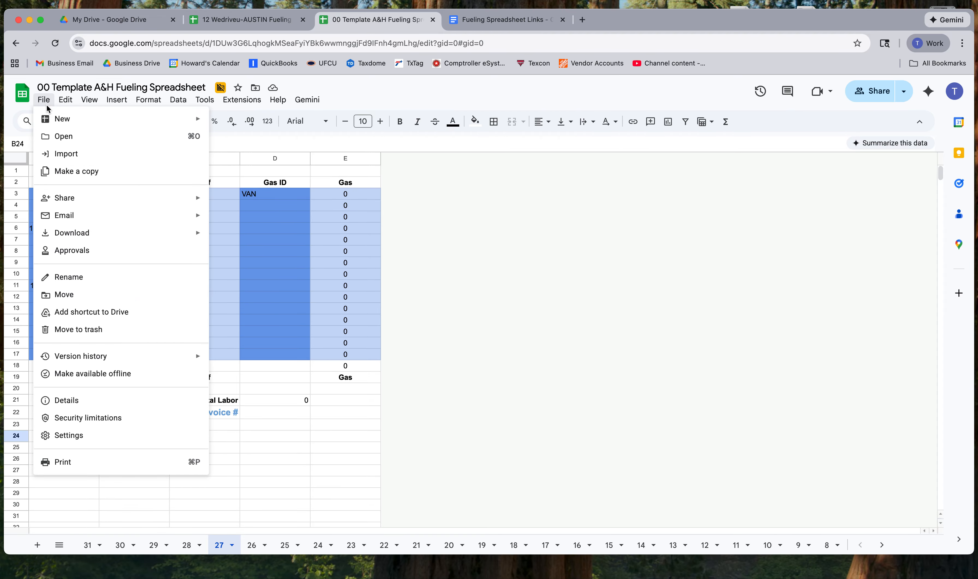
{"action": "left_click", "coordinate": [66, 172]}
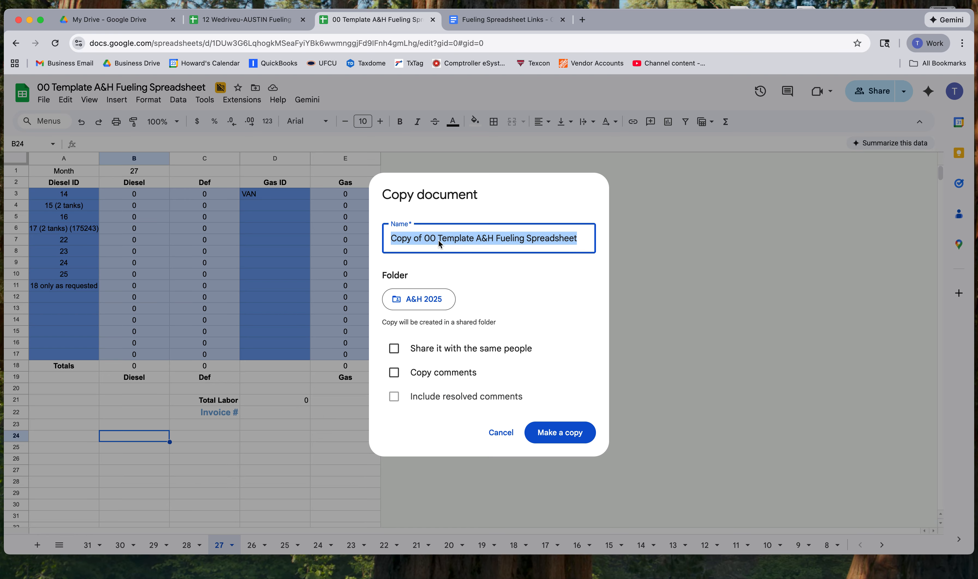
{"action": "left_click", "coordinate": [438, 240]}
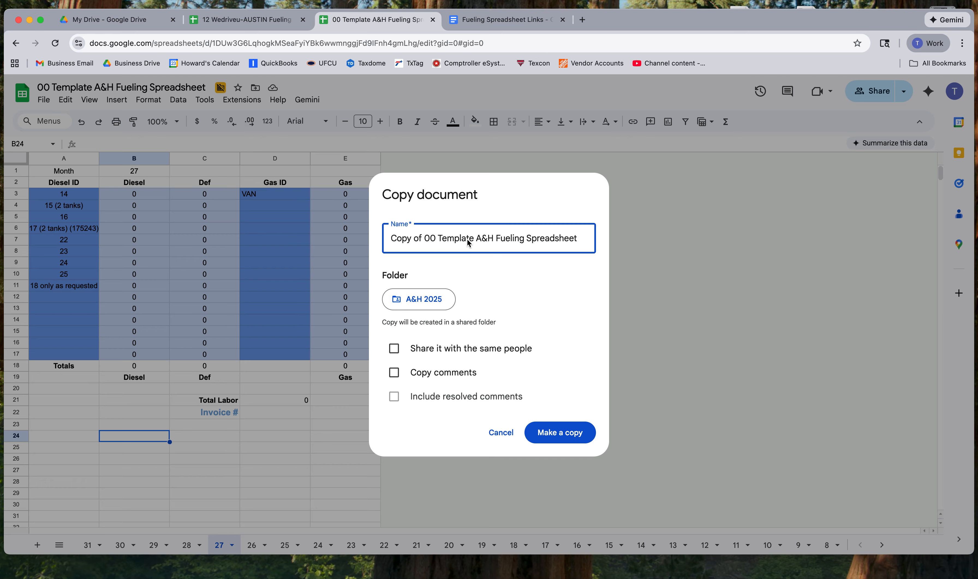
{"action": "left_click_drag", "start_coordinate": [476, 239], "coordinate": [389, 238]}
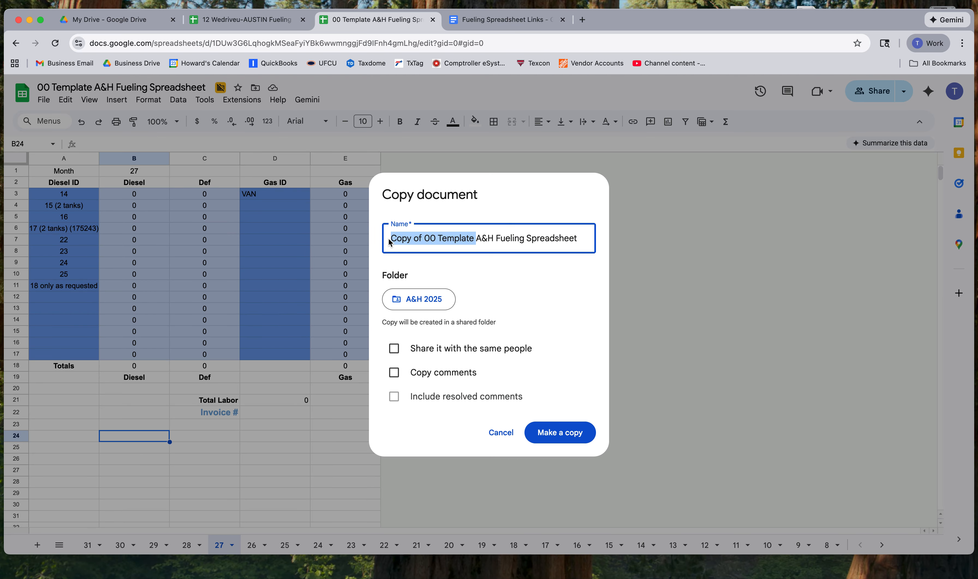
{"action": "type", "text": "01"}
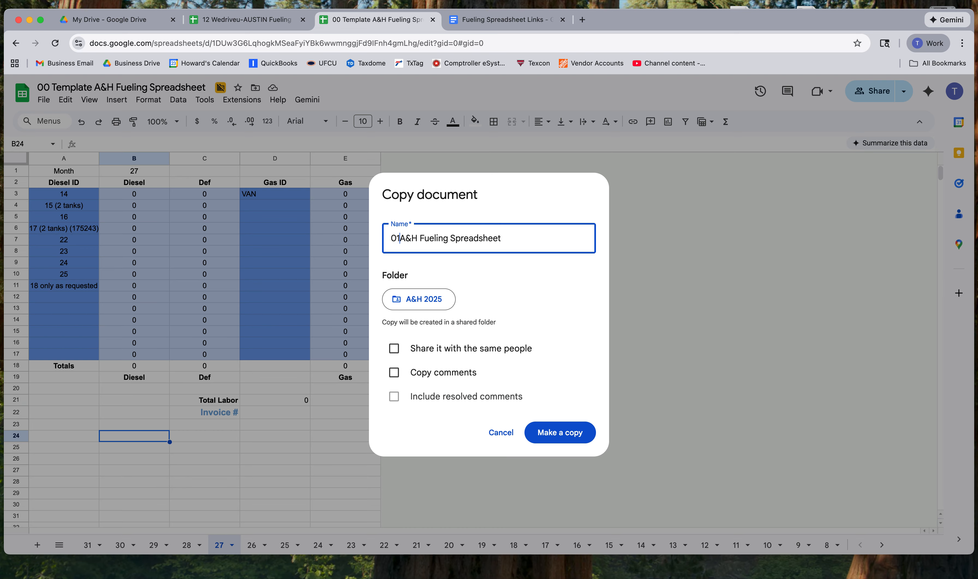
{"action": "left_click", "coordinate": [510, 248]}
{"action": "left_click", "coordinate": [511, 236]}
{"action": "type", "text": "Jan"}
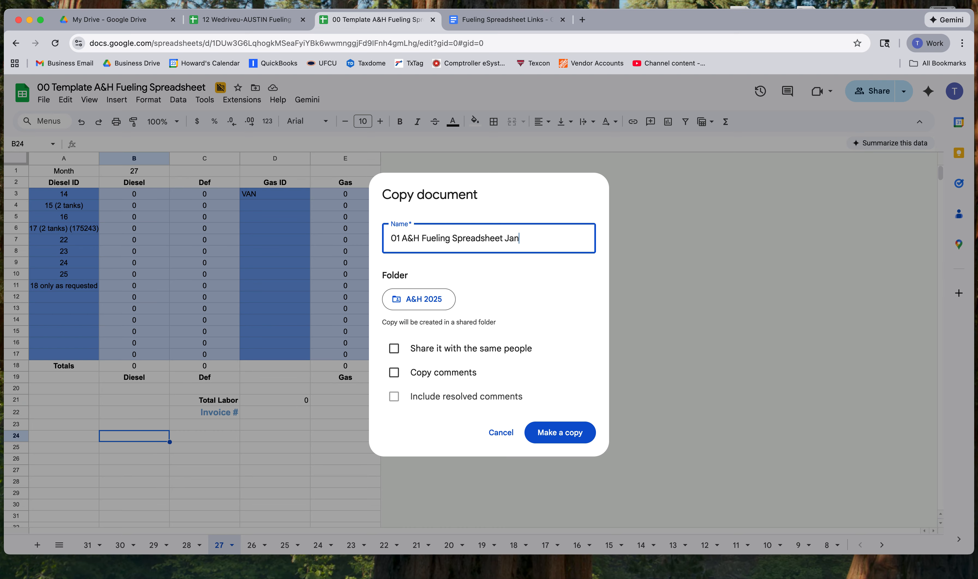
{"action": "type", "text": "uary 2026"}
- Create the copy with sharing to the same people enabled, and close the original template
{"action": "left_click", "coordinate": [394, 350]}
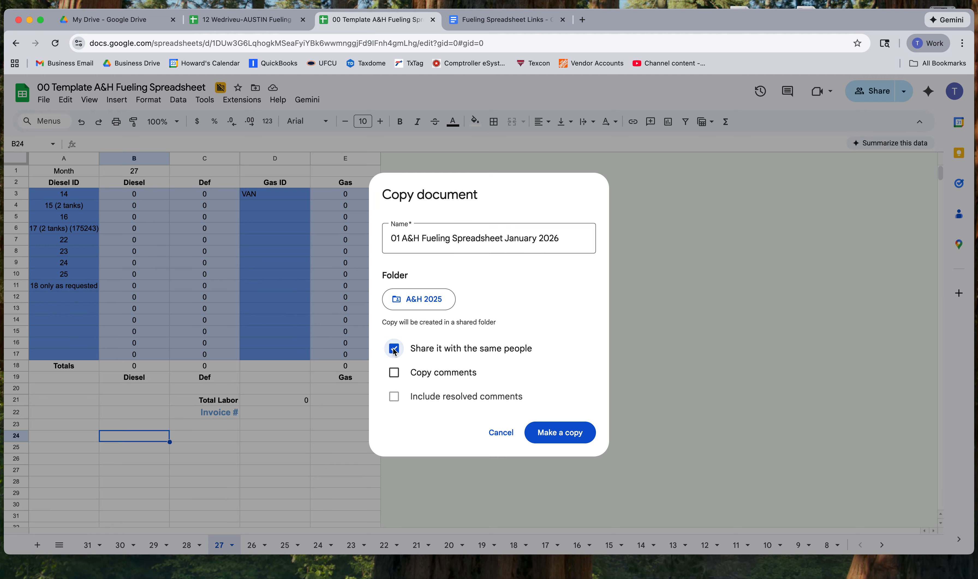
{"action": "left_click", "coordinate": [574, 432]}
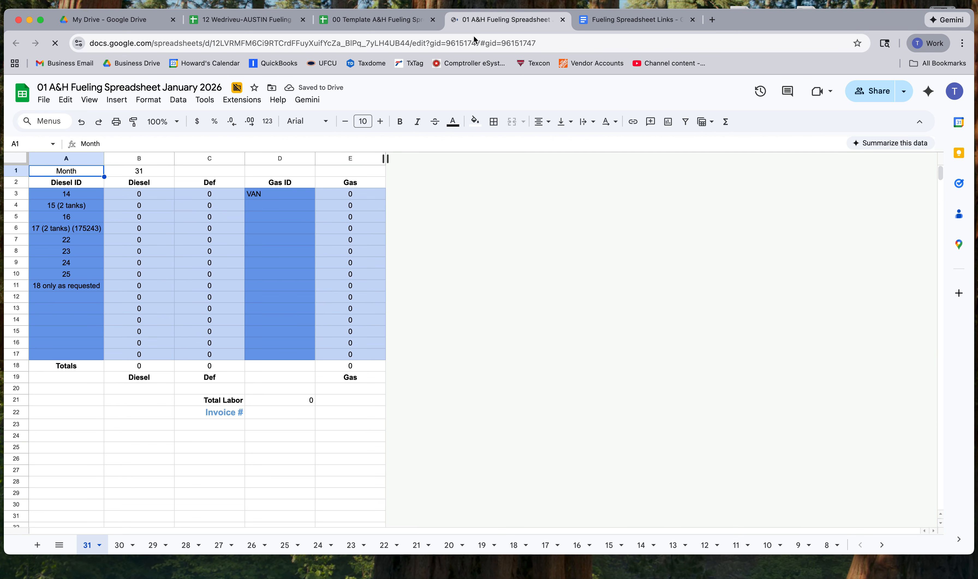
{"action": "left_click", "coordinate": [351, 28]}
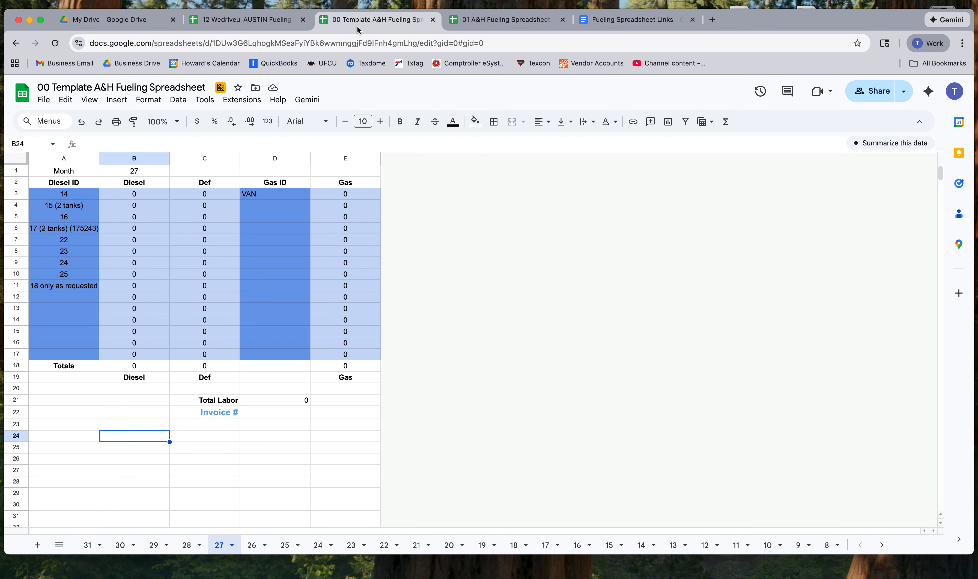
{"action": "left_click", "coordinate": [433, 21]}
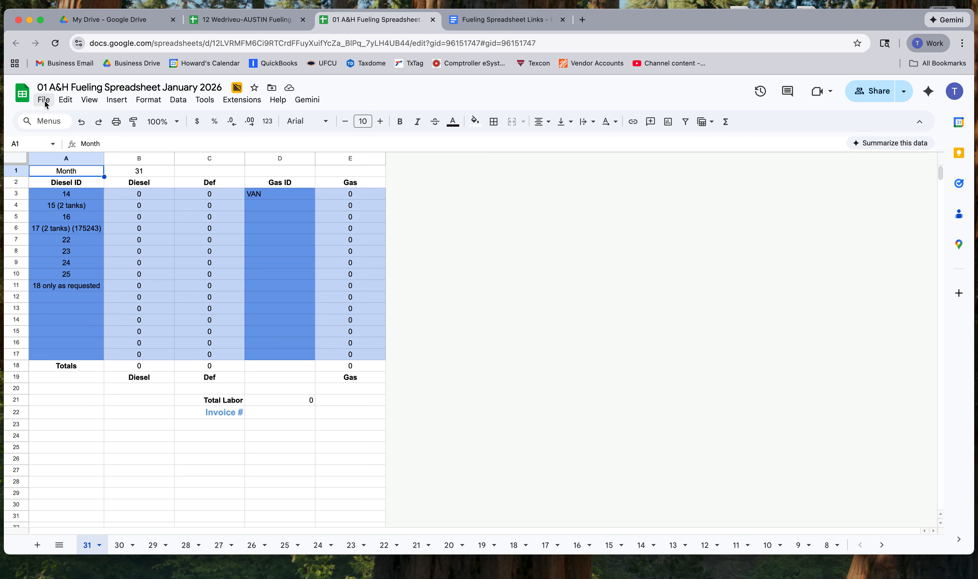
- Replace every "Month" with "January" across all sheets of the new spreadsheet using Find and replace
{"action": "left_click", "coordinate": [48, 124]}
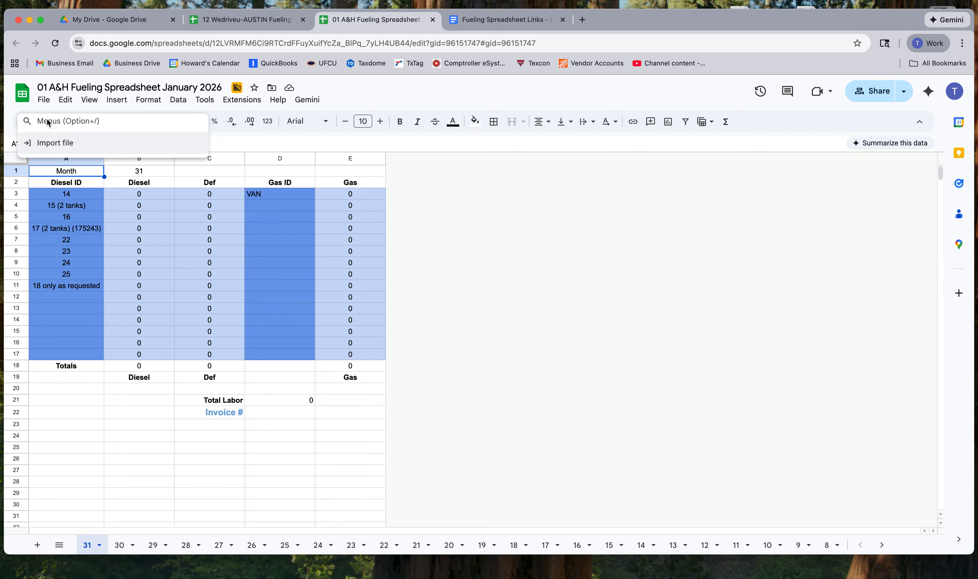
{"action": "type", "text": "fin"}
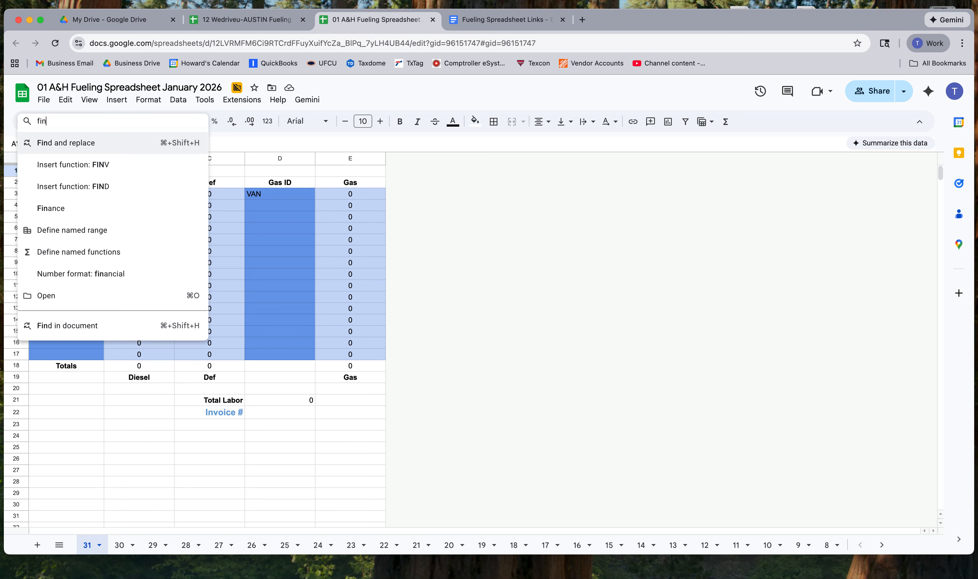
{"action": "left_click", "coordinate": [56, 150]}
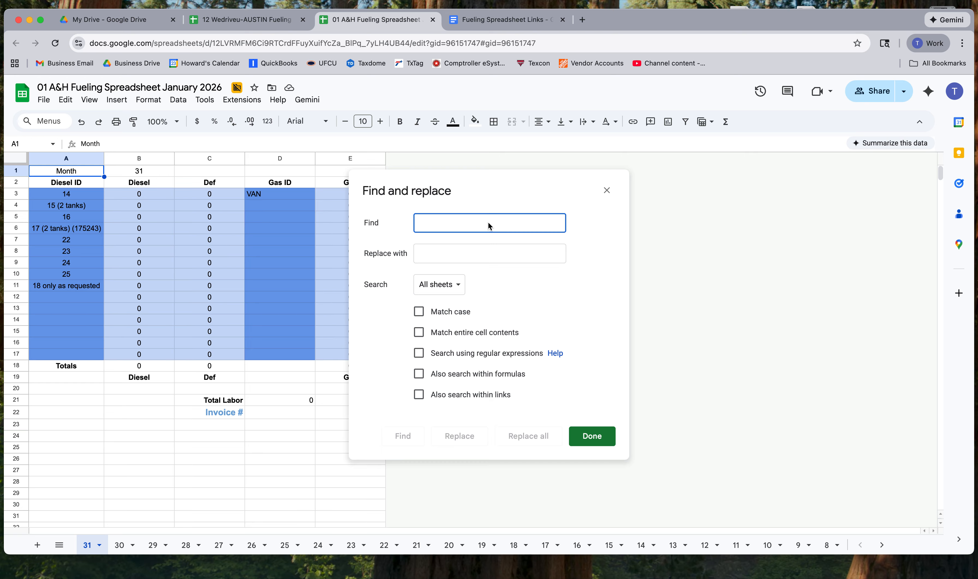
{"action": "type", "text": "Month"}
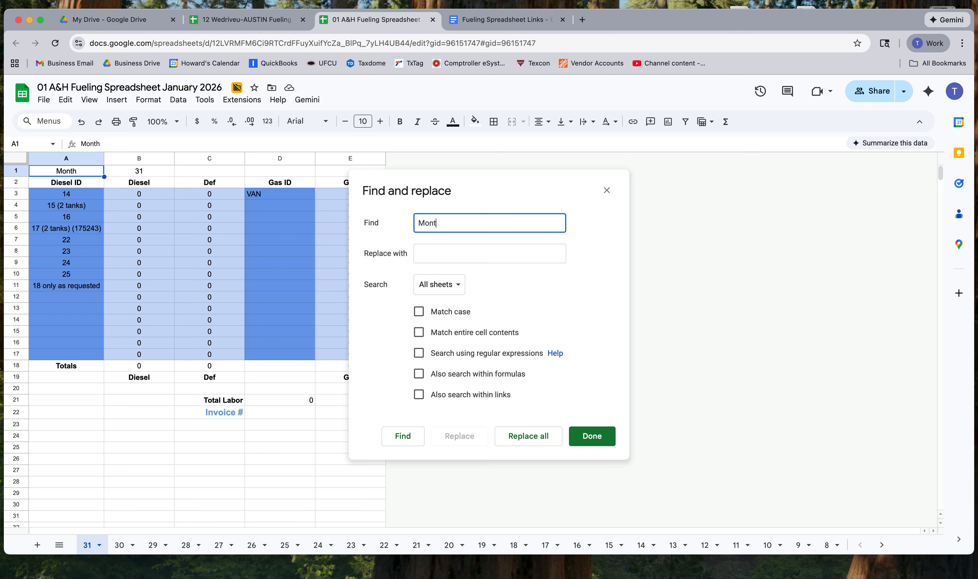
{"action": "left_click", "coordinate": [469, 260]}
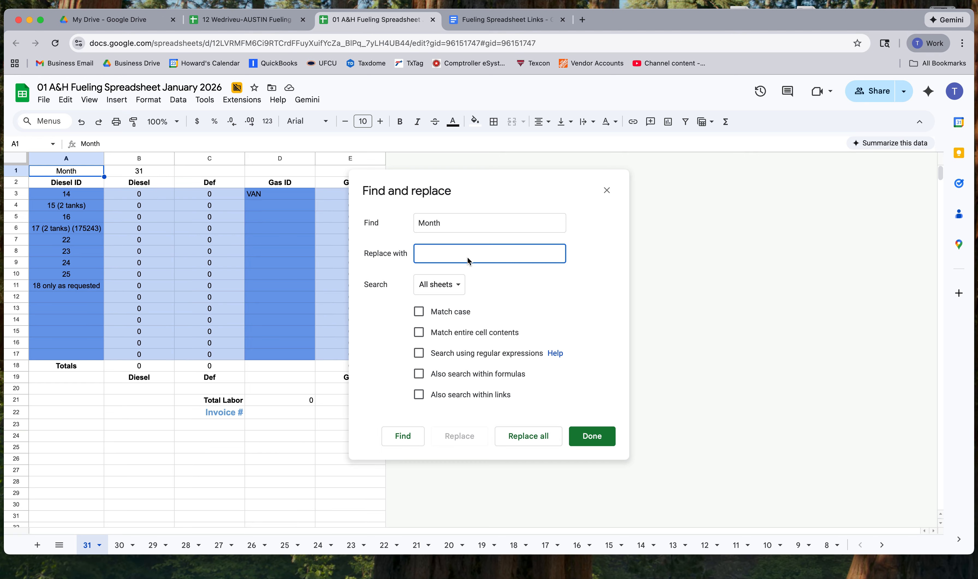
{"action": "type", "text": "Jana"}
{"action": "type", "text": "uary"}
{"action": "left_click", "coordinate": [551, 439]}
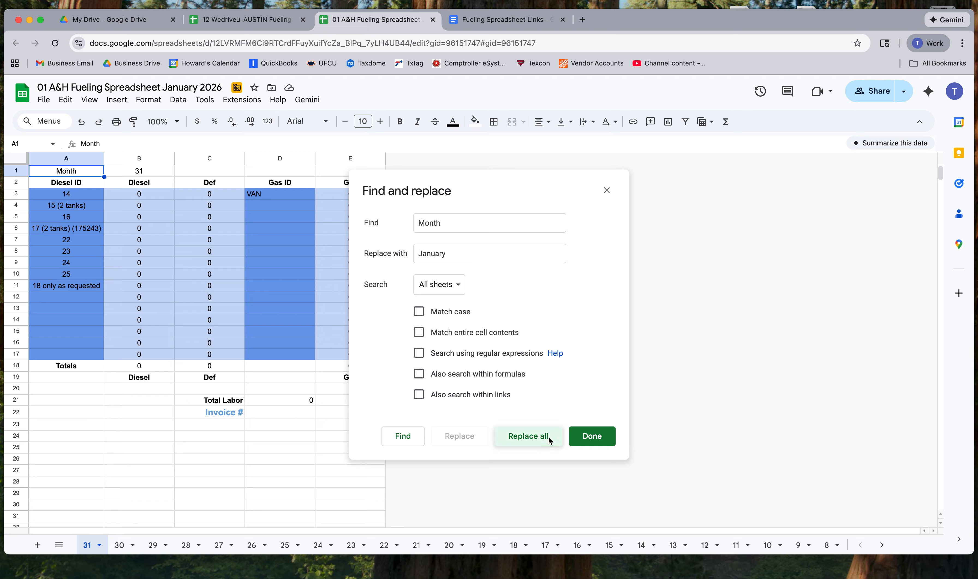
{"action": "left_click", "coordinate": [562, 342]}
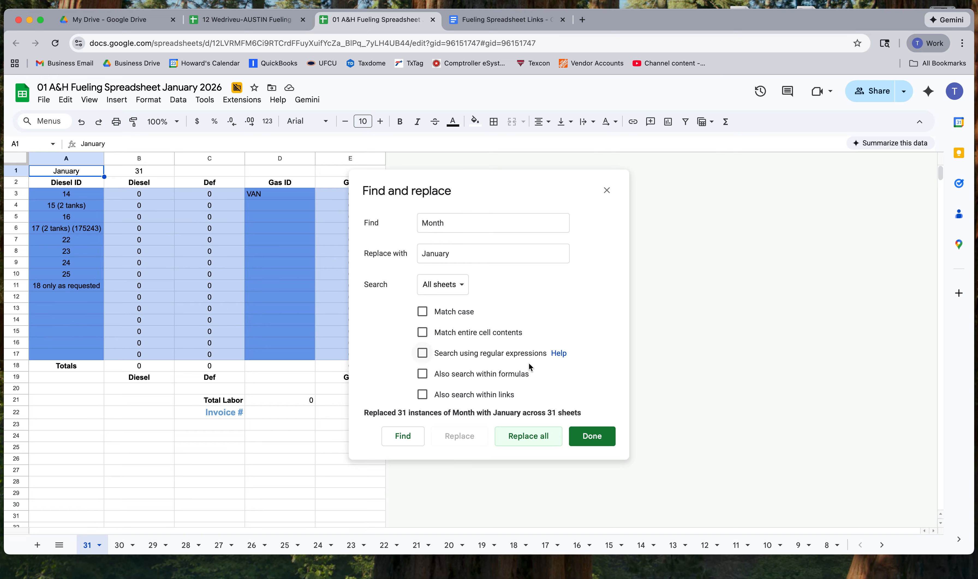
{"action": "left_click", "coordinate": [594, 436]}
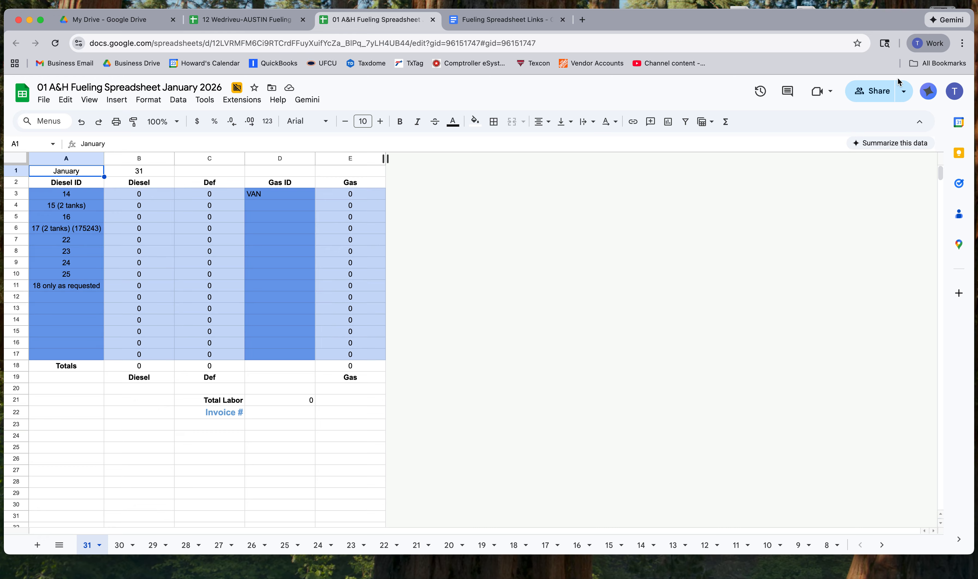
- Copy the January spreadsheet's sharing link and paste it as a hyperlink under A&H in the Fueling Spreadsheet Links document
{"action": "left_click", "coordinate": [911, 98]}
{"action": "left_click", "coordinate": [847, 118]}
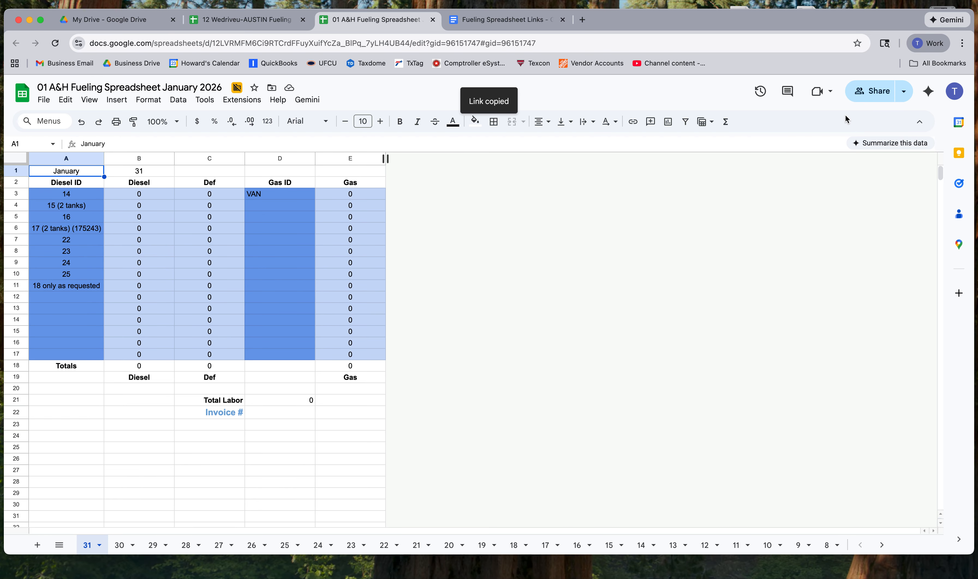
{"action": "left_click", "coordinate": [504, 24]}
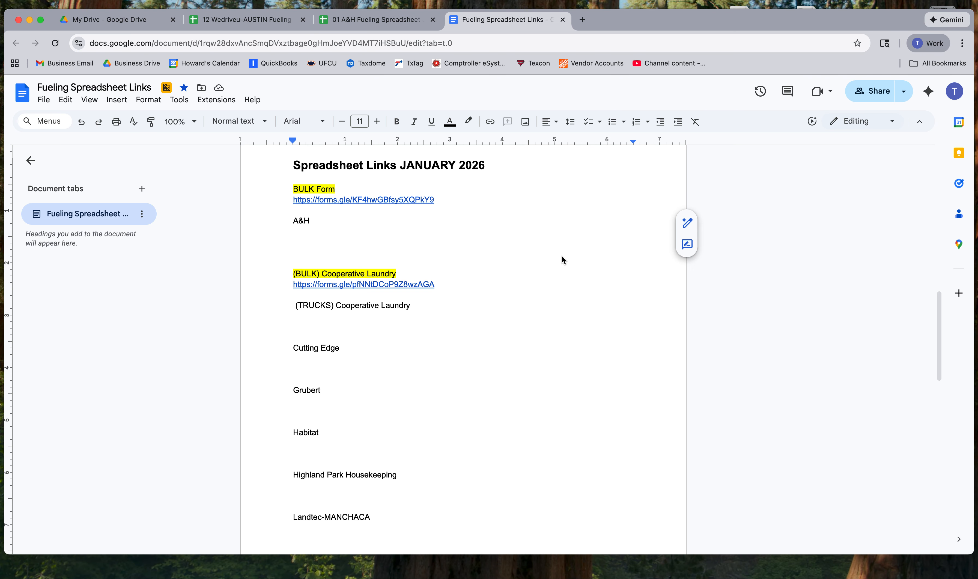
{"action": "left_click", "coordinate": [350, 234]}
{"action": "key", "text": "cmd+v"}
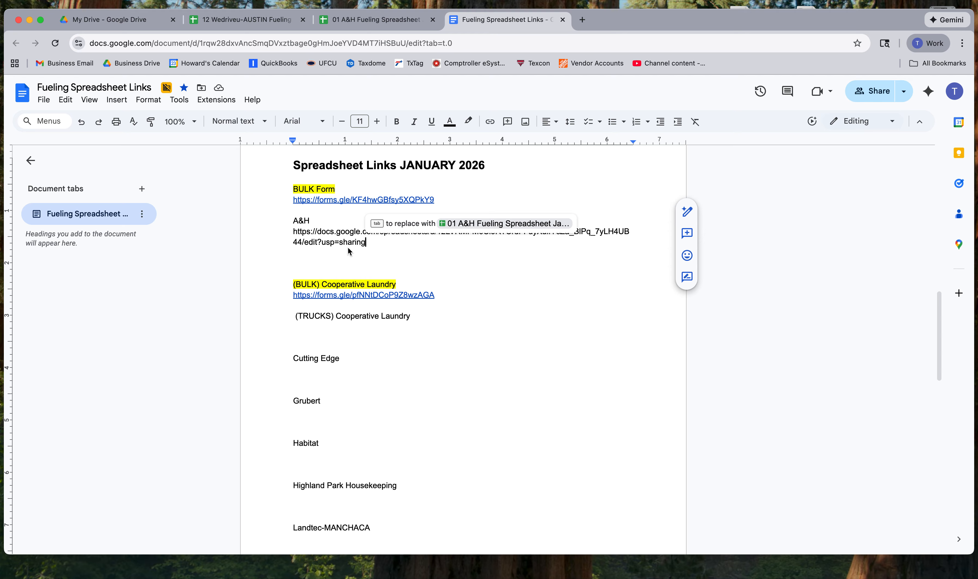
{"action": "key", "text": "Return"}
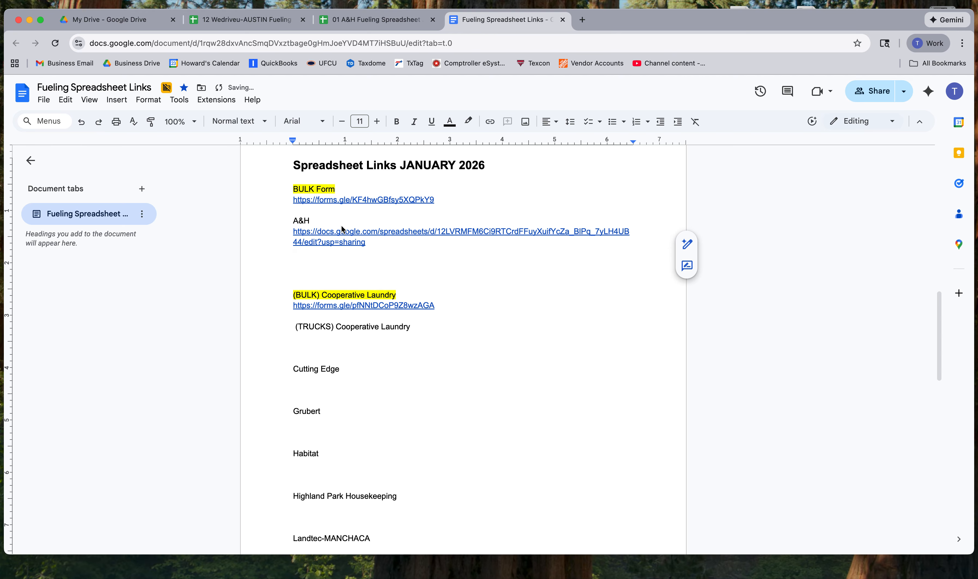
- Remove the extra blank lines between the A&H link and the (BULK) Cooperative Laundry heading
{"action": "key", "text": "Delete"}
{"action": "key", "text": "Delete"}
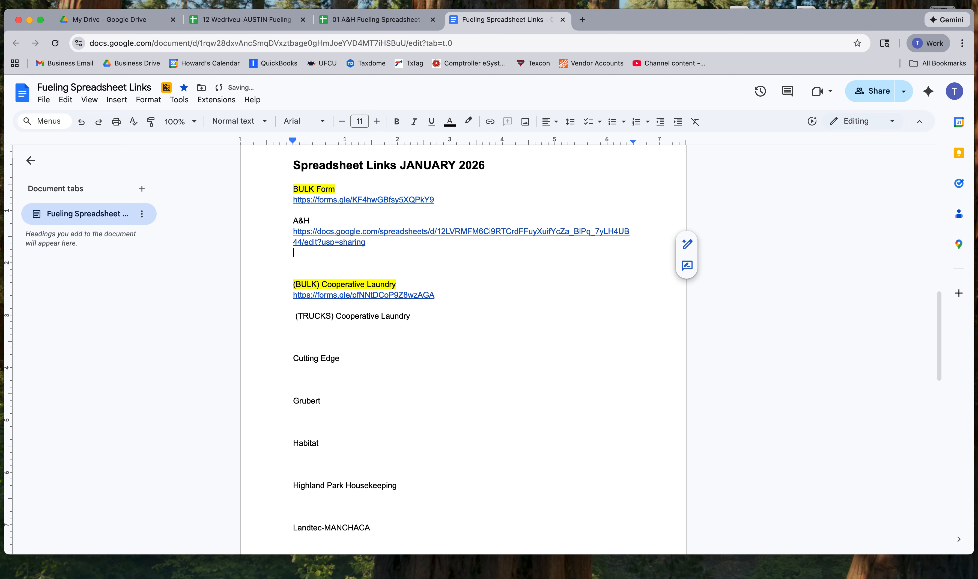
{"action": "key", "text": "Delete"}
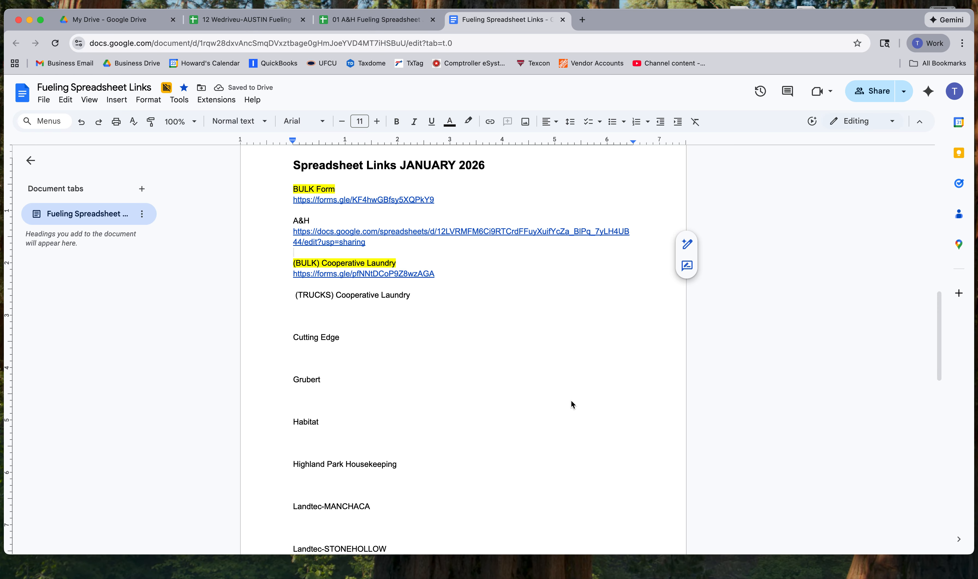
{"action": "left_click", "coordinate": [380, 323]}
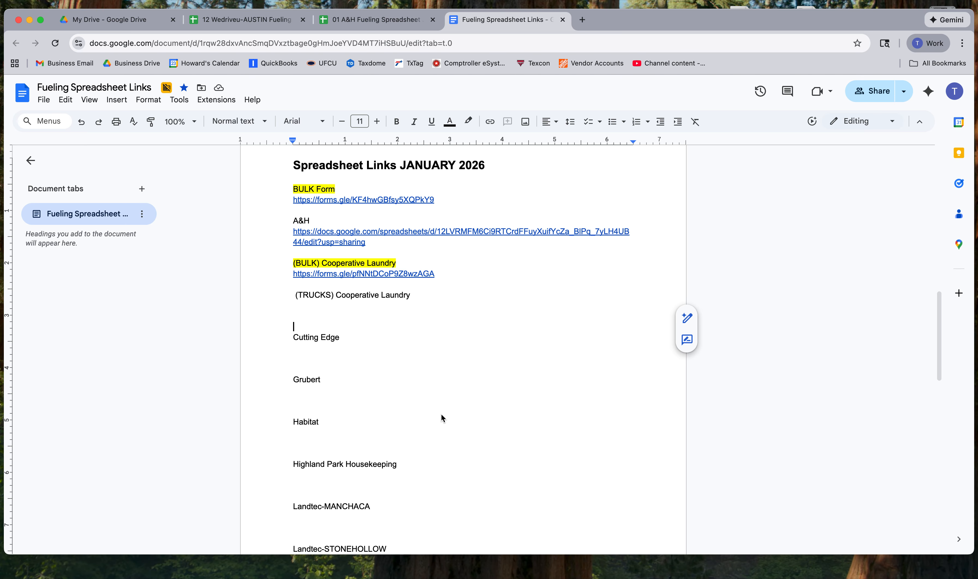
{"action": "scroll", "coordinate": [441, 414], "scroll_direction": "down", "scroll_amount": 2}
{"action": "scroll", "coordinate": [442, 414], "scroll_direction": "up", "scroll_amount": 2}
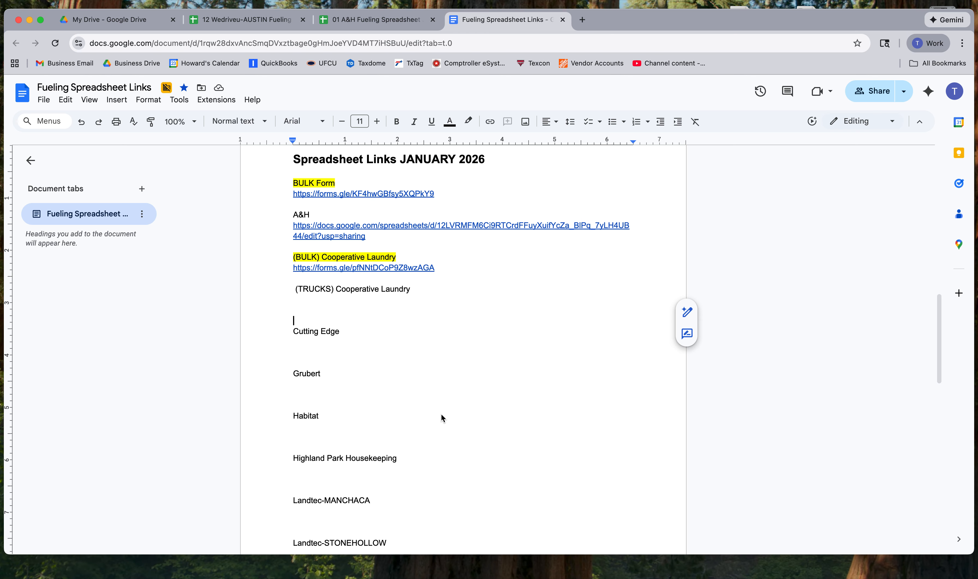